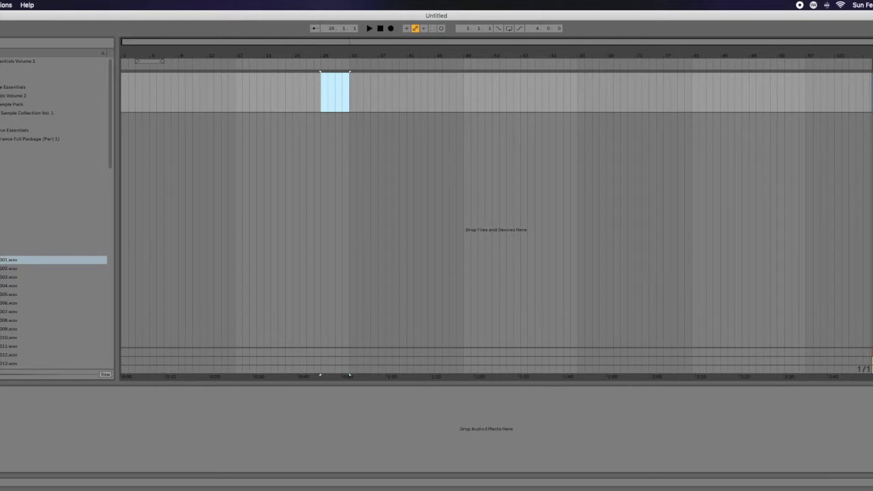
Place the DPA - White Noise - 001 sample on the audio track at bar 29 and reverse the clip
left_click_drag(6, 260, 323, 97)
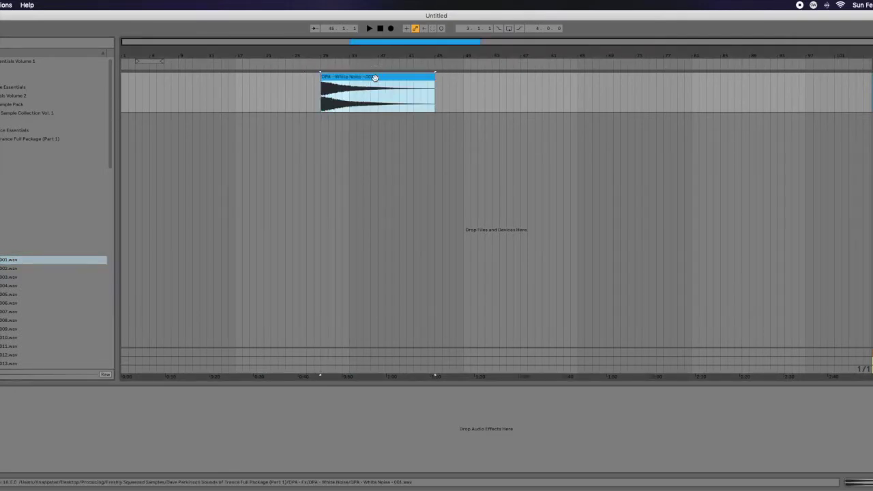
key("r")
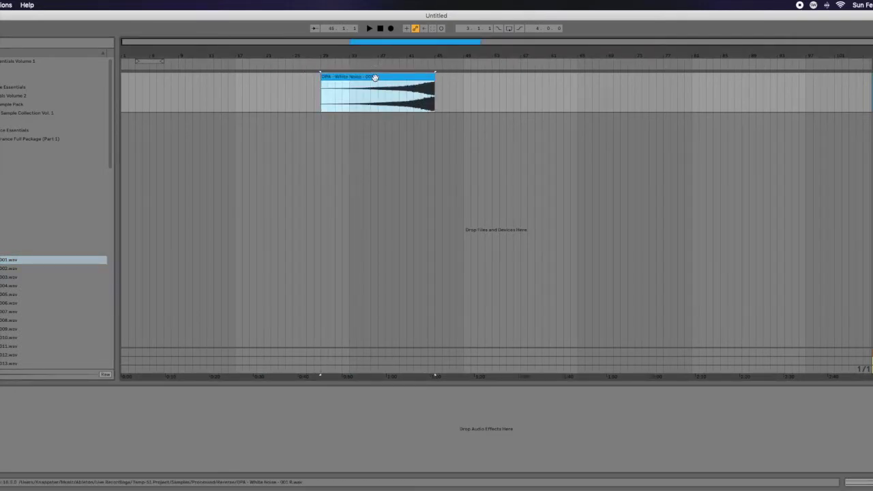
Move the reversed white noise clip so it ends at bar 33 and add a fade-in across its length
left_click_drag(374, 78, 289, 78)
left_click(242, 85)
left_click_drag(237, 84, 390, 101)
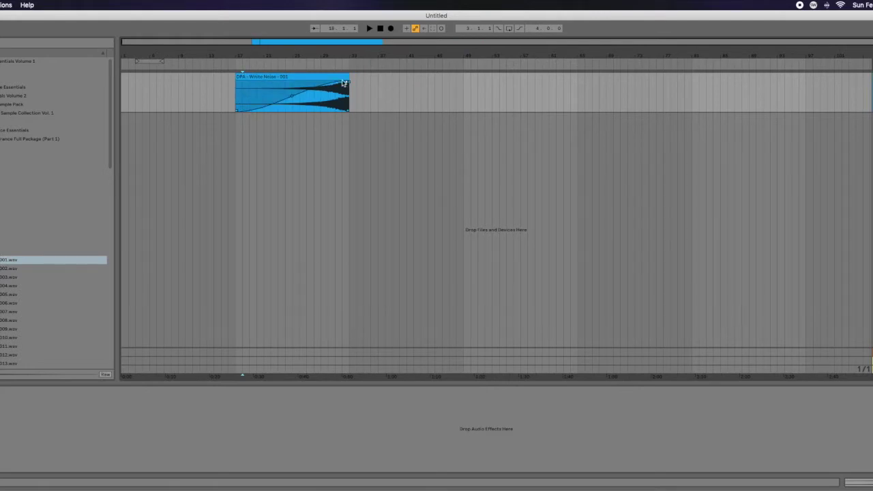
Trim the start of the white noise clip to bar 31, keeping its last two bars, and play it back
left_click_drag(236, 93, 322, 94)
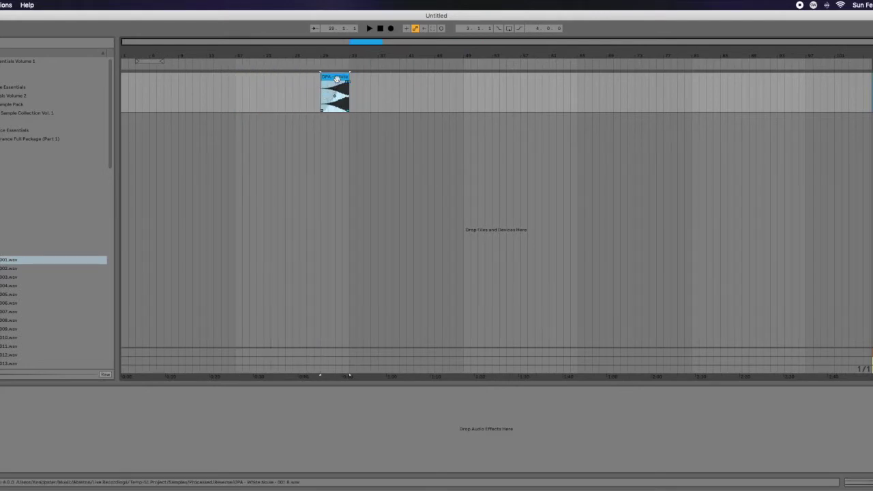
key("space")
key("space")
left_click_drag(321, 81, 336, 81)
key("space")
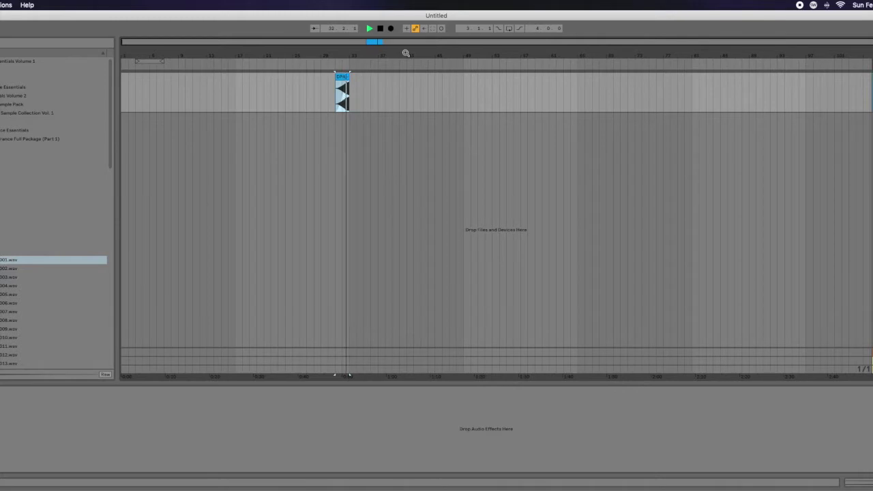
key("space")
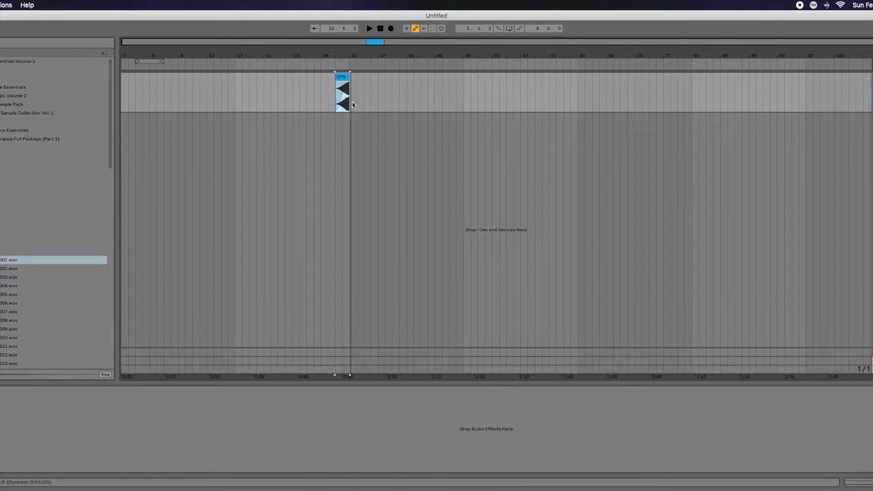
Open the white noise clip's sample view on its audible last bars and show its envelope settings
double_click(344, 101)
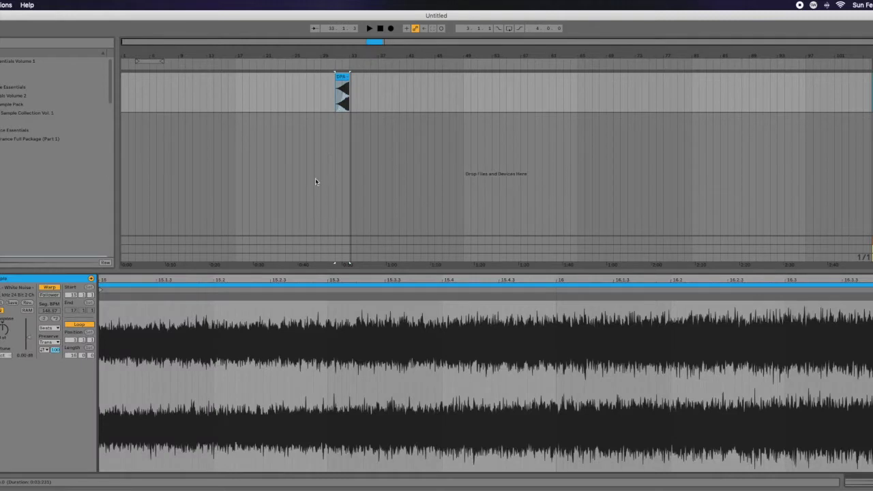
double_click(370, 283)
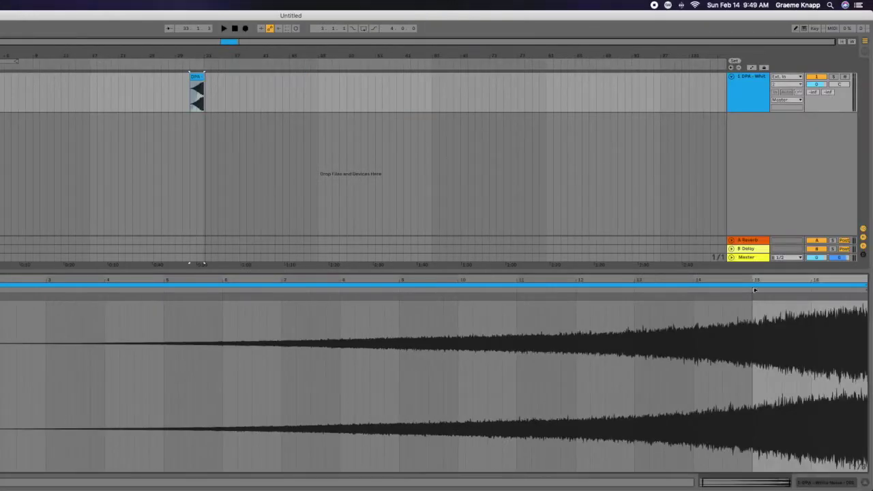
left_click_drag(838, 278, 766, 334)
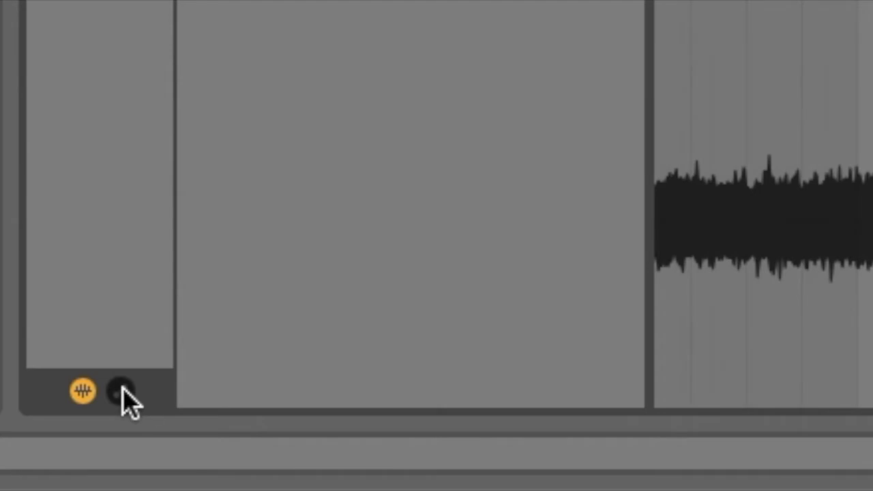
left_click(121, 391)
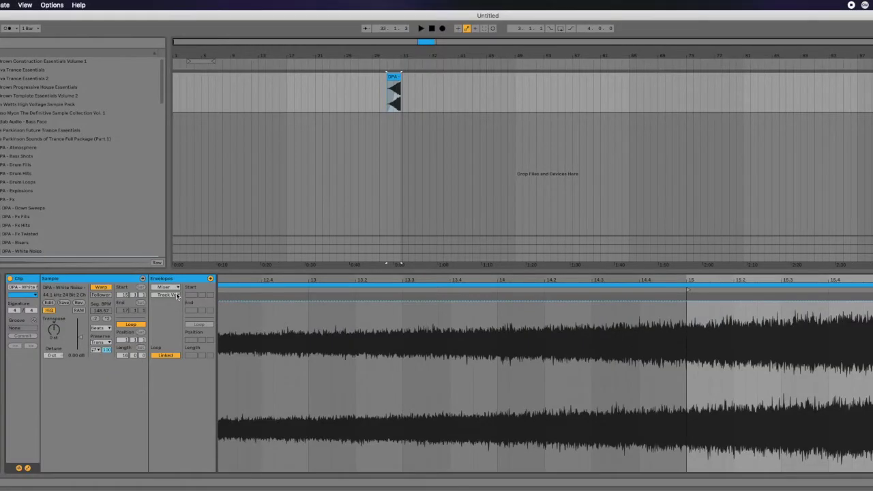
Choose the Mixer Track Volume envelope for the white noise clip
left_click(169, 289)
left_click(169, 295)
left_click(173, 288)
left_click(165, 301)
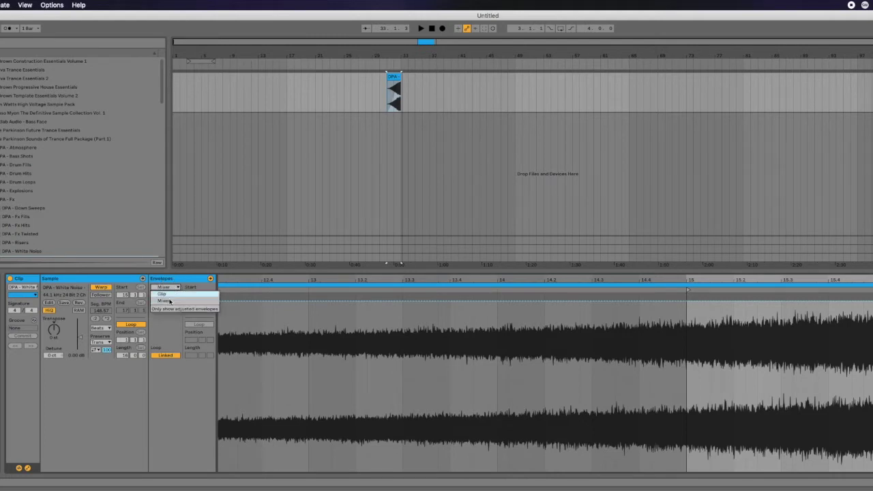
left_click(169, 295)
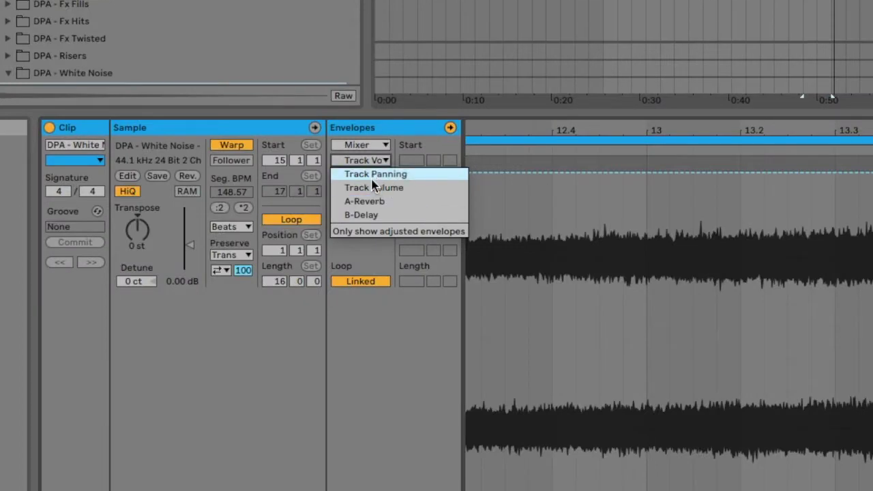
left_click(372, 189)
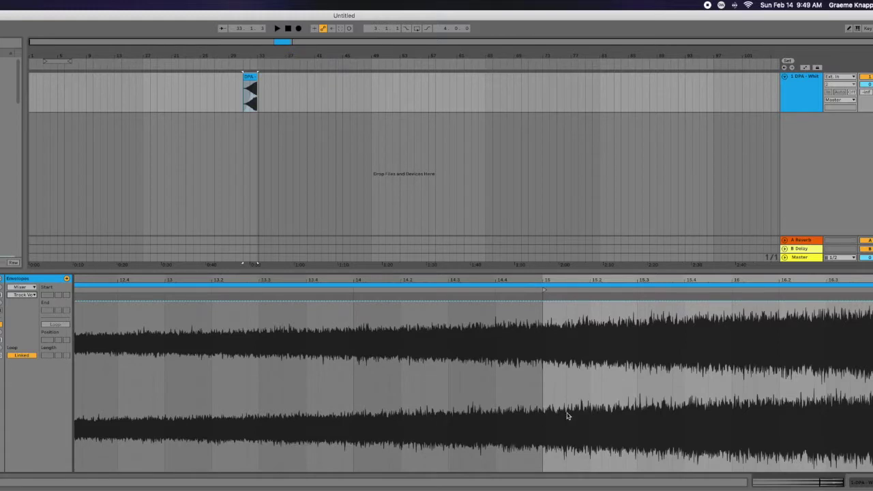
Draw a one-grid-step silent gap in the Track Volume envelope at bar 15, where the audible section starts
scroll(570, 415, "up", 5)
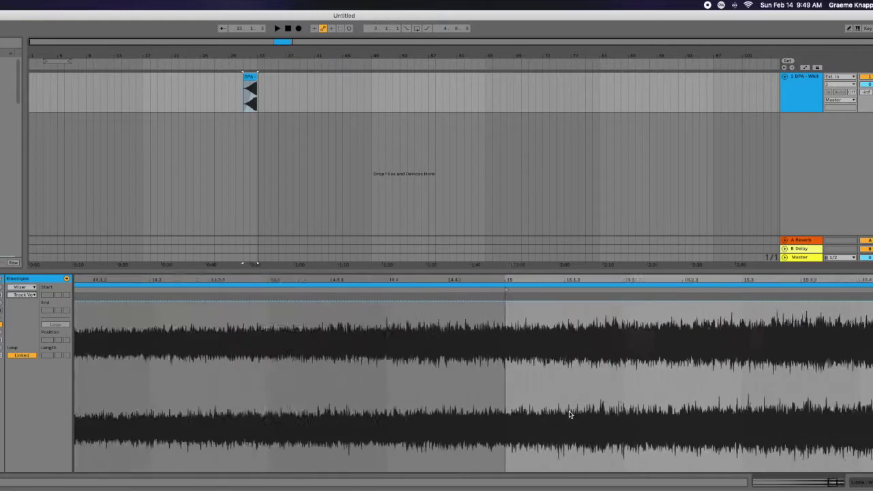
left_click_drag(571, 414, 258, 368)
key("b")
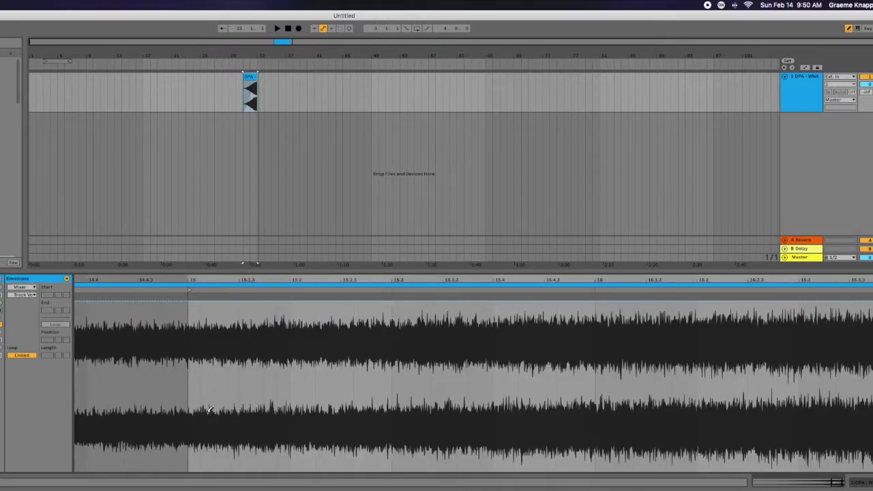
left_click(201, 467)
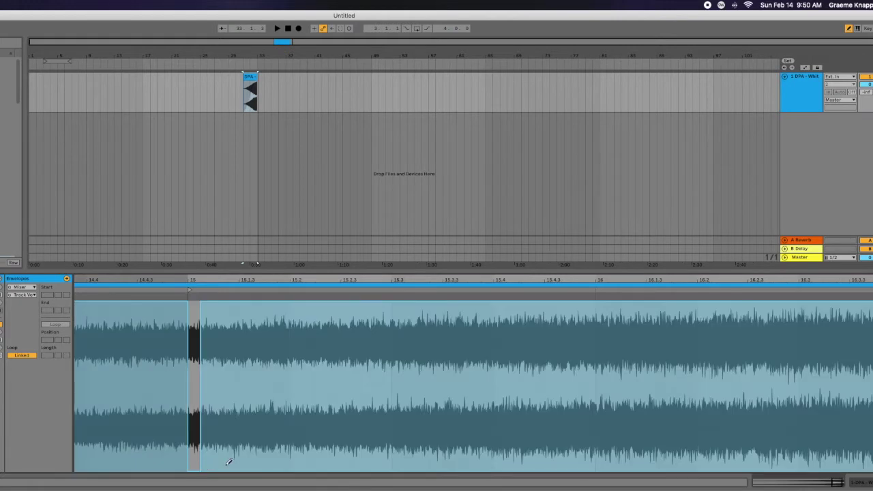
key("b")
Repeat the silent step and the full-volume step after it through the clip's end as a gate pattern, and play the result
left_click_drag(213, 450, 188, 452)
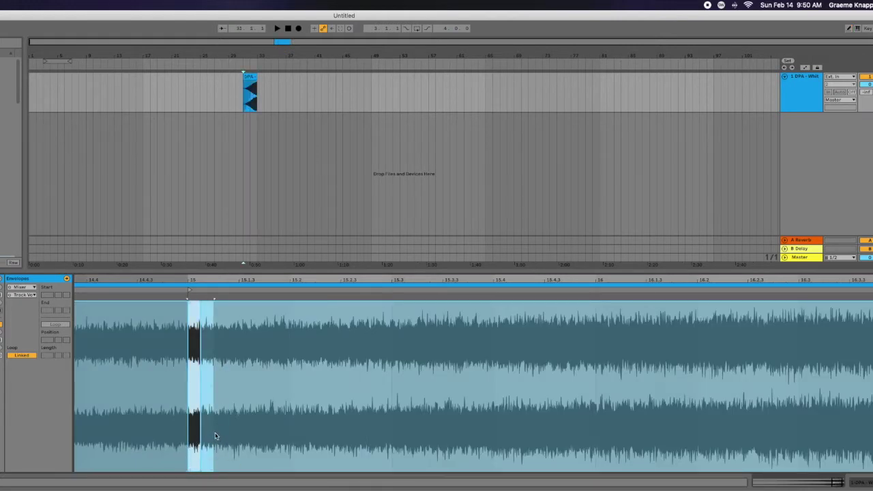
key("super+d")
key("super+d")
key("super+d")
key("super+d")
key("super+d")
key("super+d")
key("super+d")
key("super+d")
key("super+d")
key("super+d")
key("super+d")
key("super+d")
key("super+d")
key("super+d")
key("super+d")
key("super+d")
key("super+d")
key("super+d")
key("super+d")
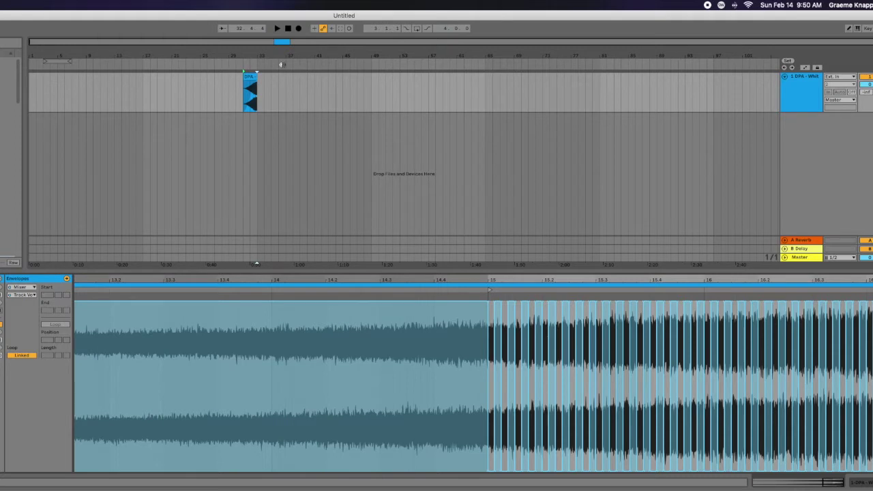
left_click_drag(261, 57, 261, 60)
key("space")
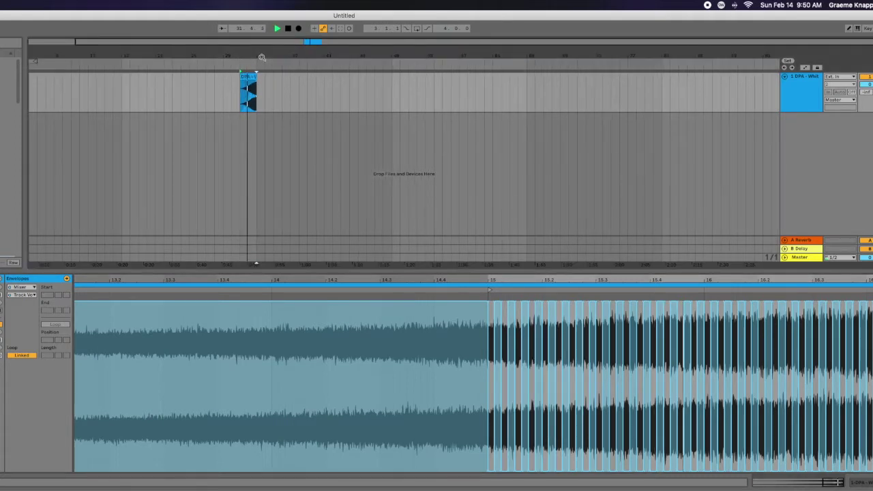
key("space")
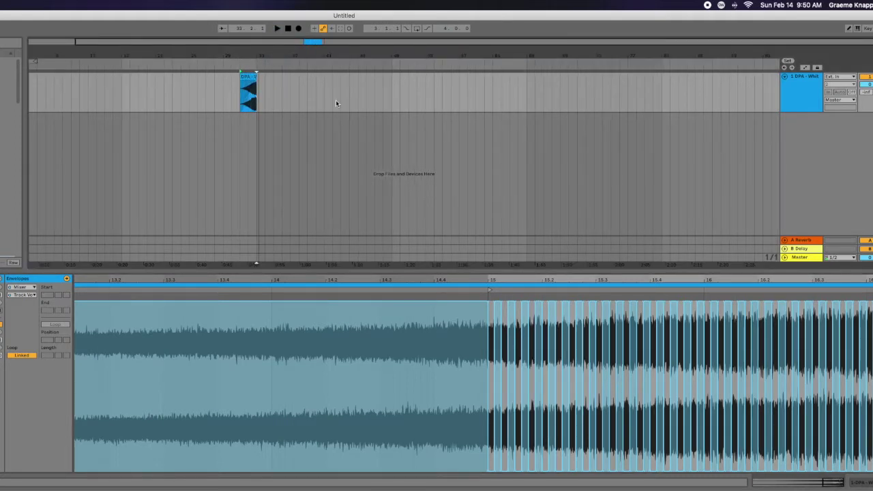
Shape the clip's Track Panning envelope with points from bar 15, swinging below centre at bar 16 and above centre at 16.3, and play it
left_click(22, 295)
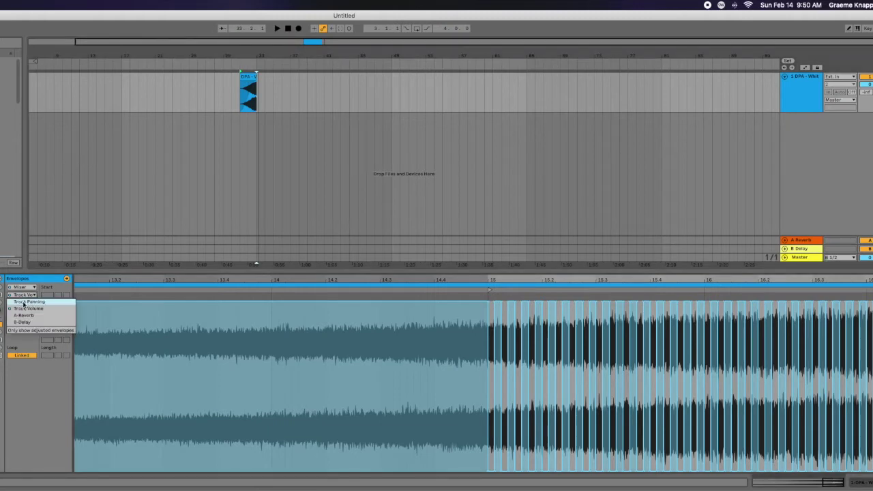
left_click(23, 304)
left_click(489, 387)
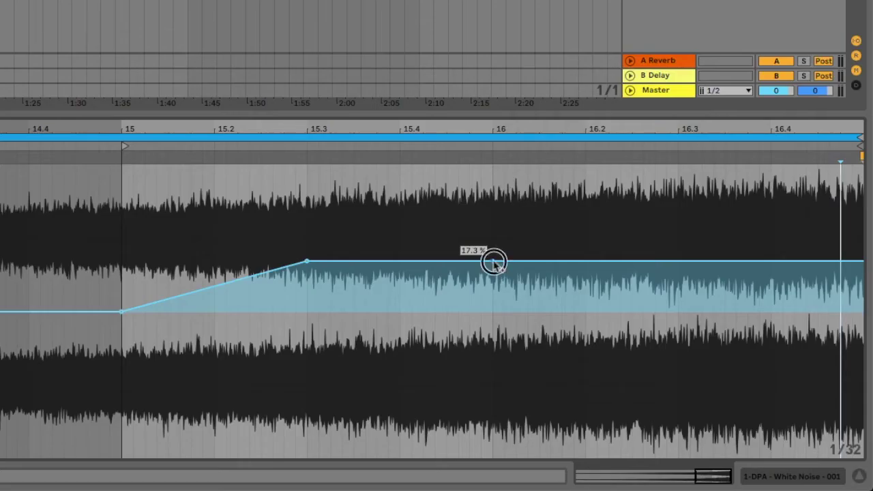
left_click_drag(495, 261, 492, 381)
left_click(680, 381)
left_click_drag(680, 381, 678, 266)
key("space")
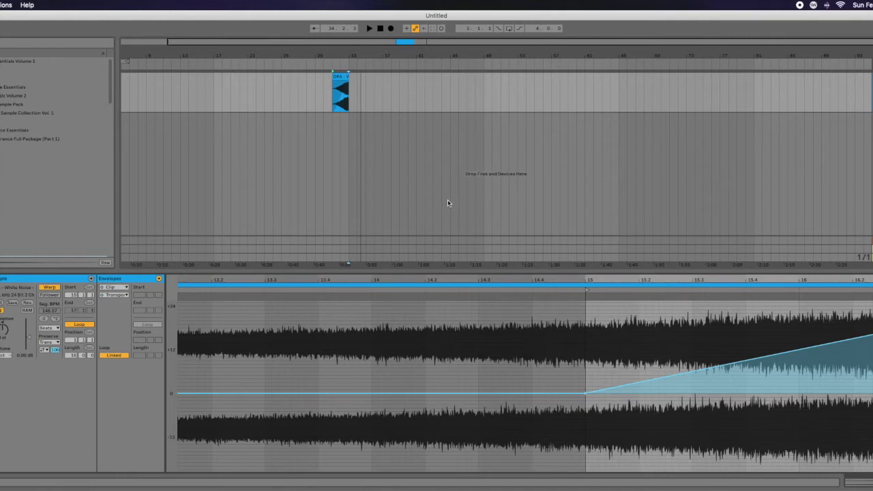
Add the ATE Snare Roll - 001 sample on a new track at bar 37 and ramp its transposition to +12 st from 2.4
left_click_drag(53, 191, 386, 122)
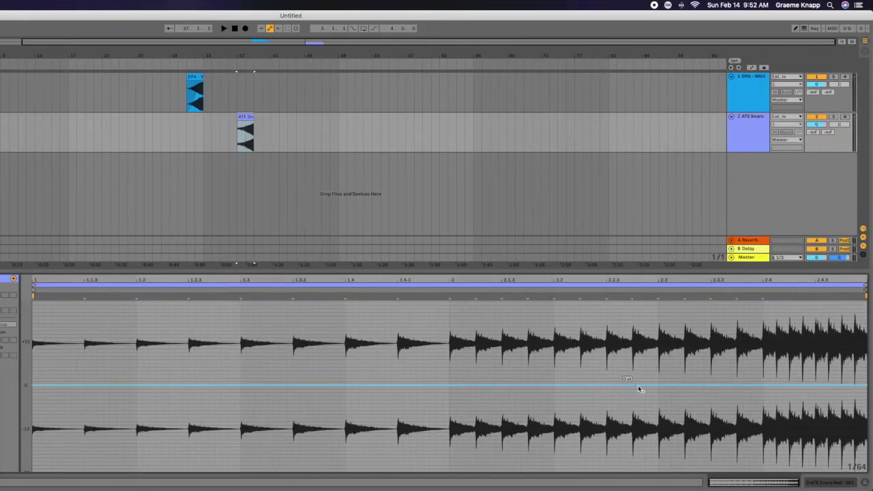
left_click_drag(866, 386, 866, 349)
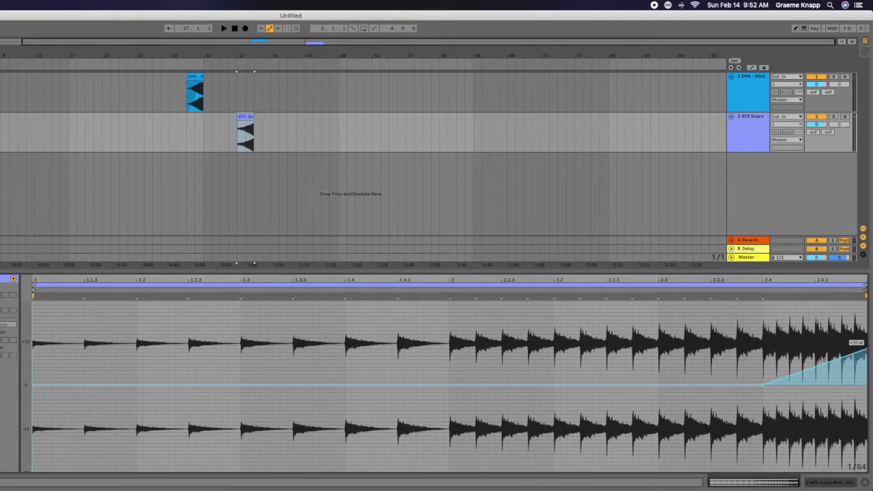
Play the snare roll clip twice to hear the pitch rise at its end
key("space")
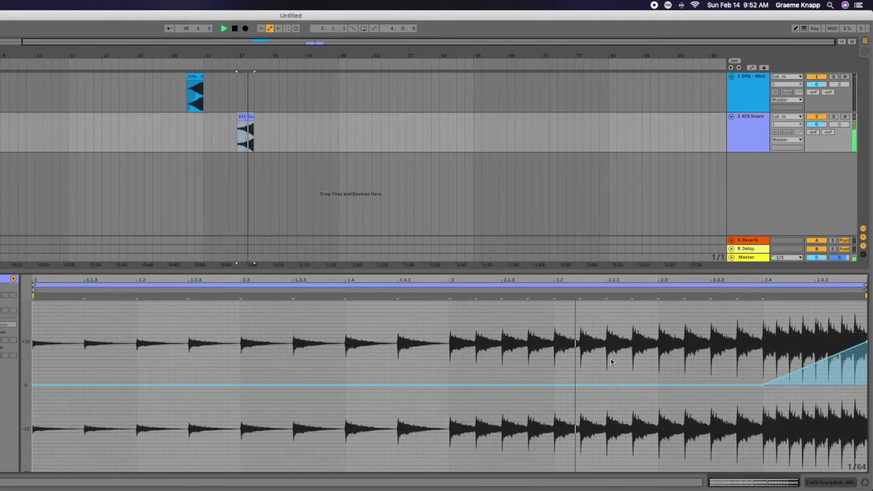
key("space")
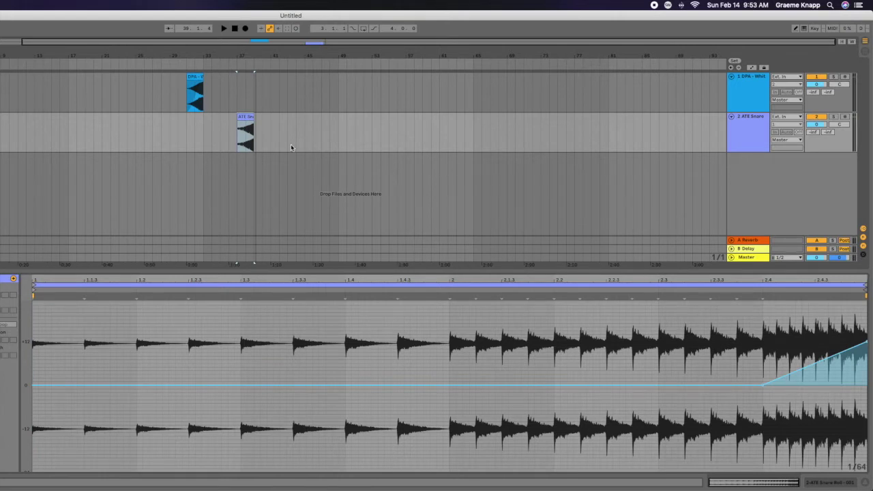
key("space")
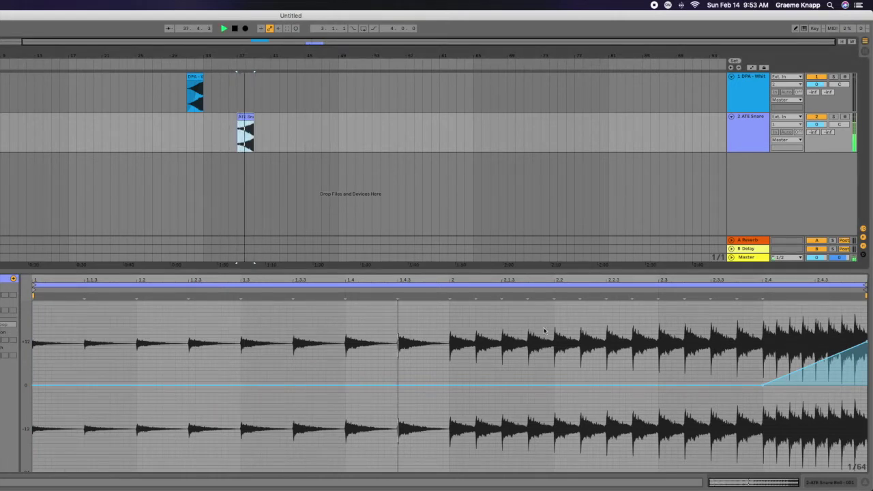
key("space")
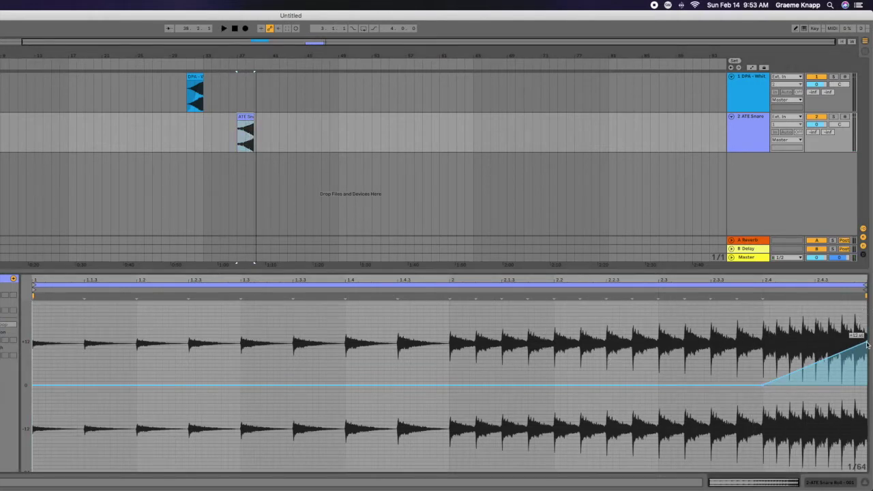
Raise the snare roll's end transposition to +24 st, start the ramp at bar 2, and play it
mouse_move(866, 341)
left_mouse_down()
mouse_move(865, 300)
mouse_move(865, 328)
left_mouse_up()
left_click_drag(764, 417, 450, 416)
key("space")
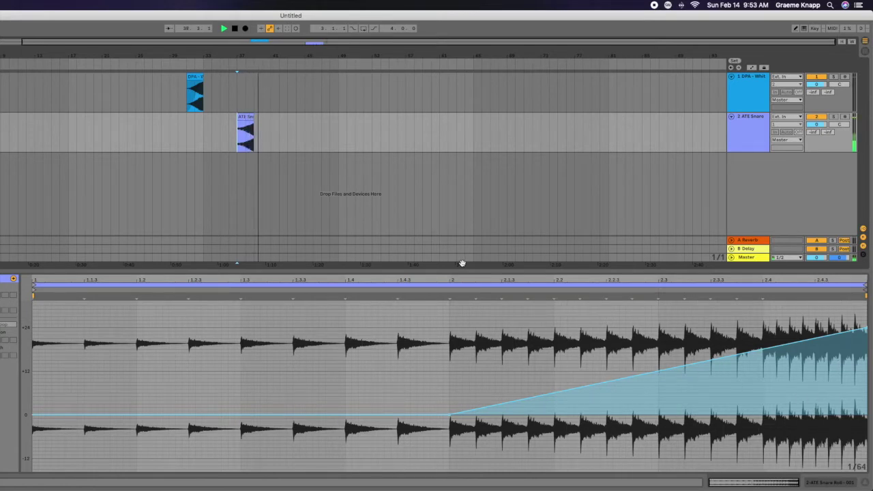
key("space")
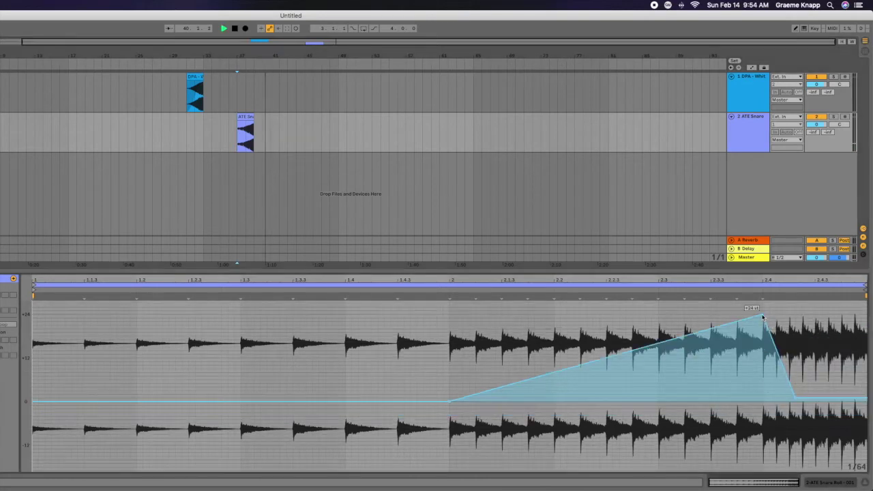
Move the +24 st peak at 2.4 to +12 st at the clip's end, remove the leftover breakpoint, and play the snare roll
mouse_move(762, 315)
left_mouse_down()
mouse_move(762, 365)
mouse_move(864, 356)
left_mouse_up()
left_click(795, 398)
key("space")
key("space")
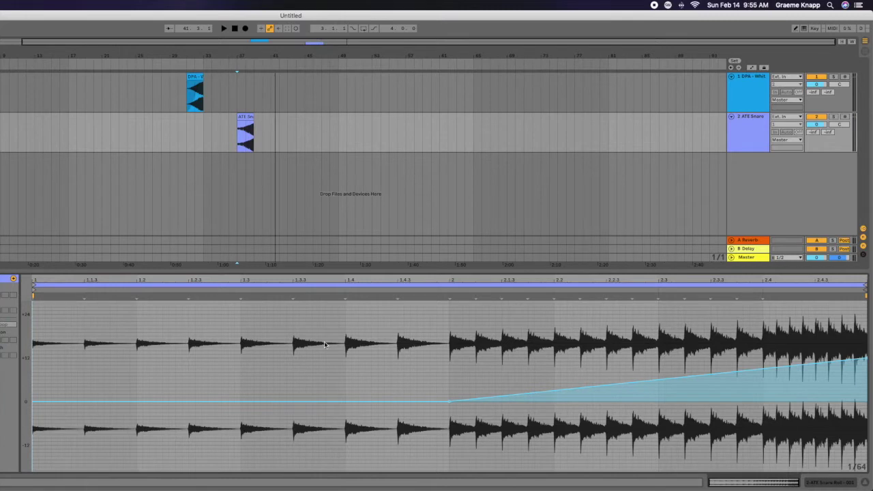
left_click(0, 300)
left_click(0, 304)
left_click(0, 301)
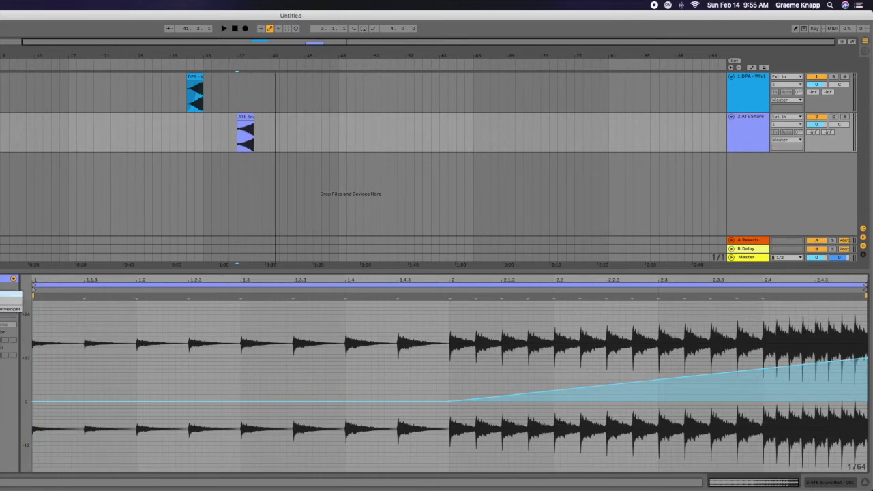
left_click(0, 298)
left_click(0, 300)
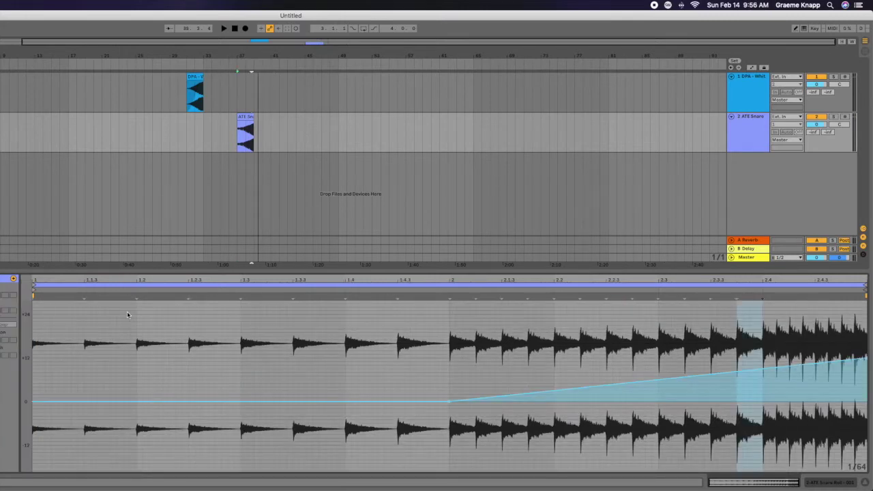
Select the snare roll clip on the second track
left_click(240, 117)
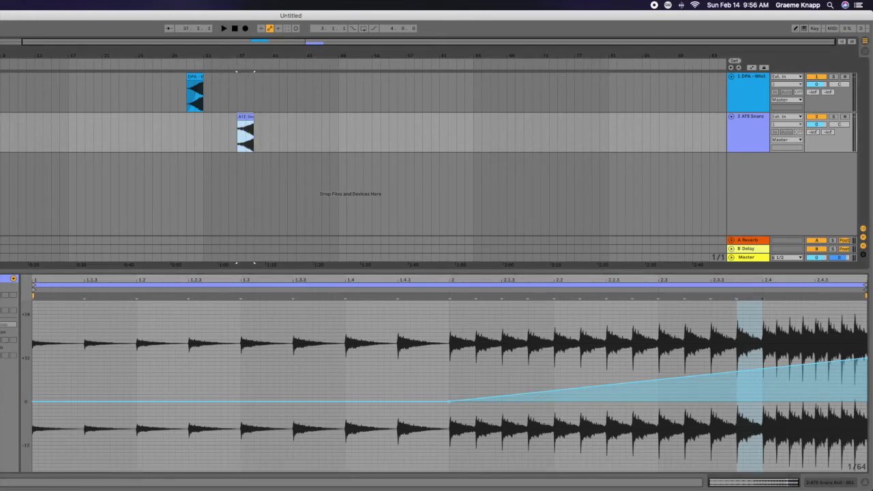